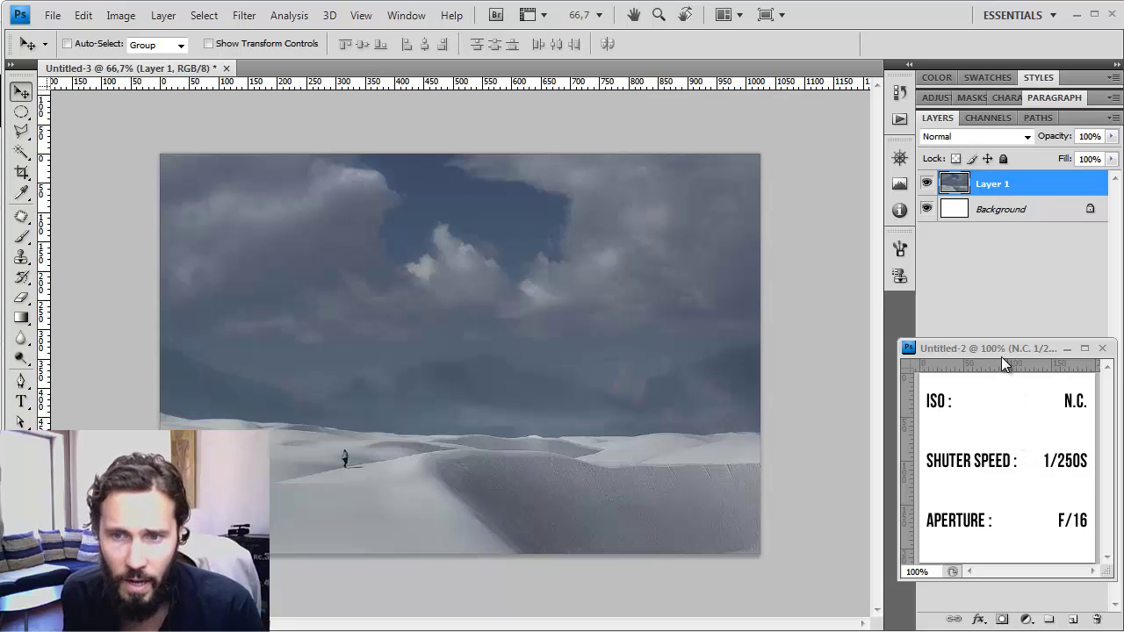
# - Nudge the Untitled-2 camera-settings card (ISO N.C., 1/250s, F/16) slightly higher to bring it forward
pyautogui.moveTo(1002, 354); pyautogui.dragTo(999, 340)
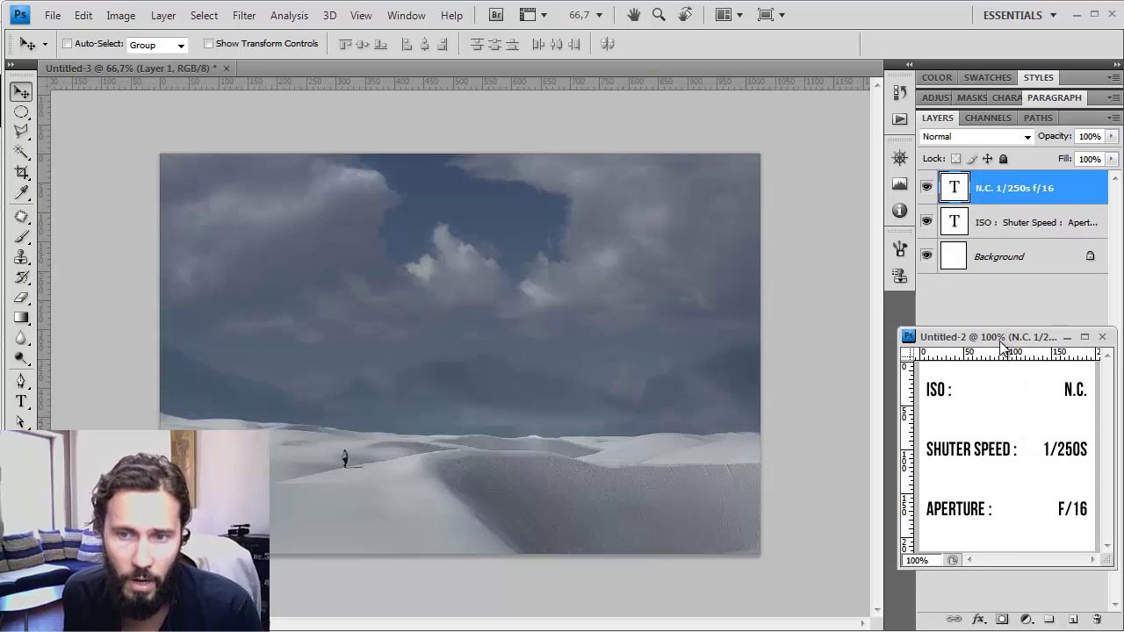
# - Make the Untitled-3 dune-and-cloud composite the active document again
pyautogui.click(789, 490)
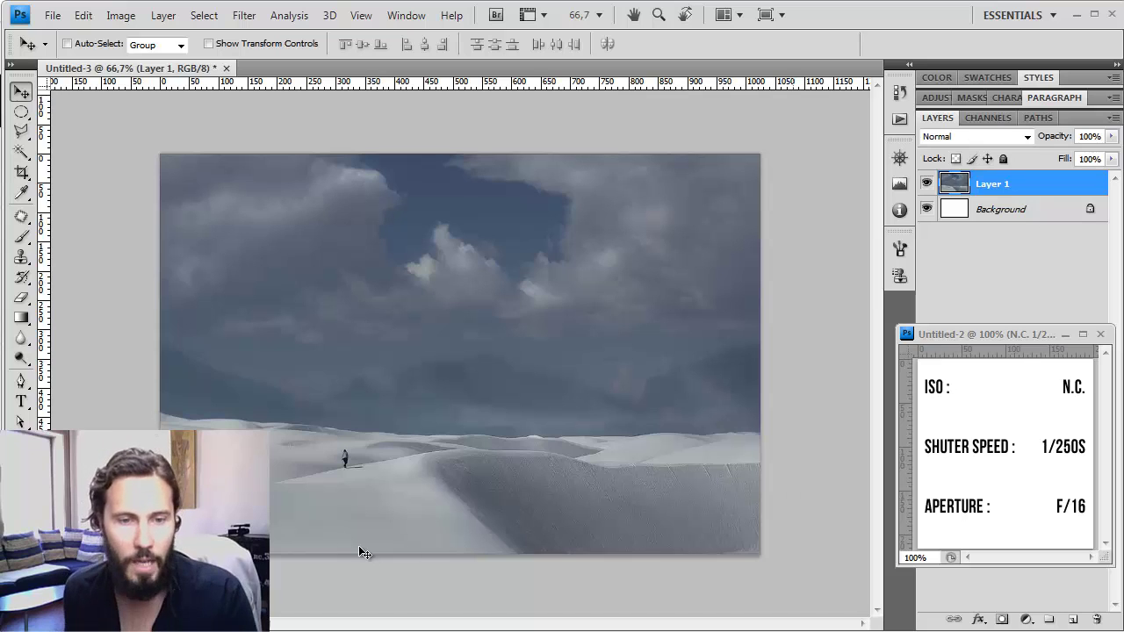
# - Add a Levels adjustment layer with input levels 12, 1.00 and 202 to whiten the snow
pyautogui.click(1026, 621)
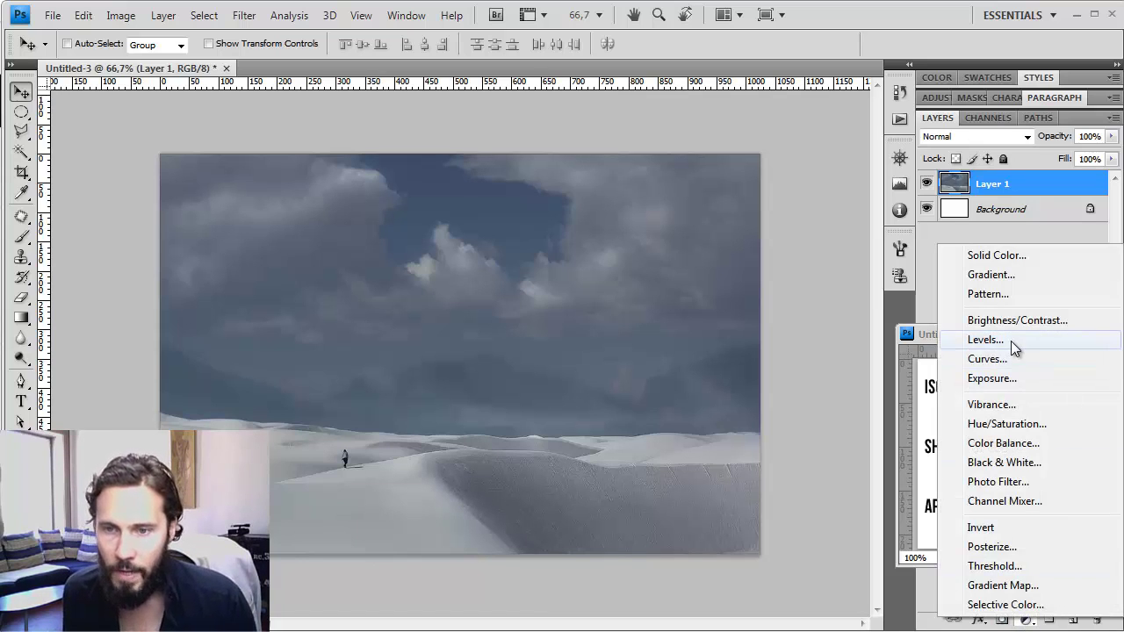
pyautogui.click(1011, 341)
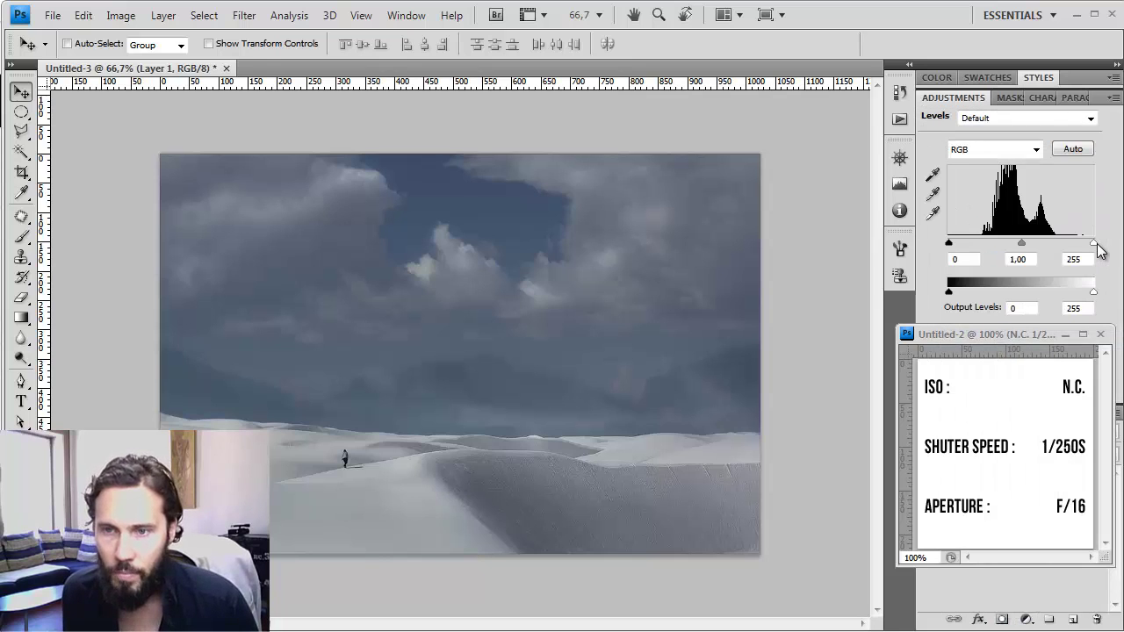
pyautogui.moveTo(1095, 245); pyautogui.dragTo(1069, 251)
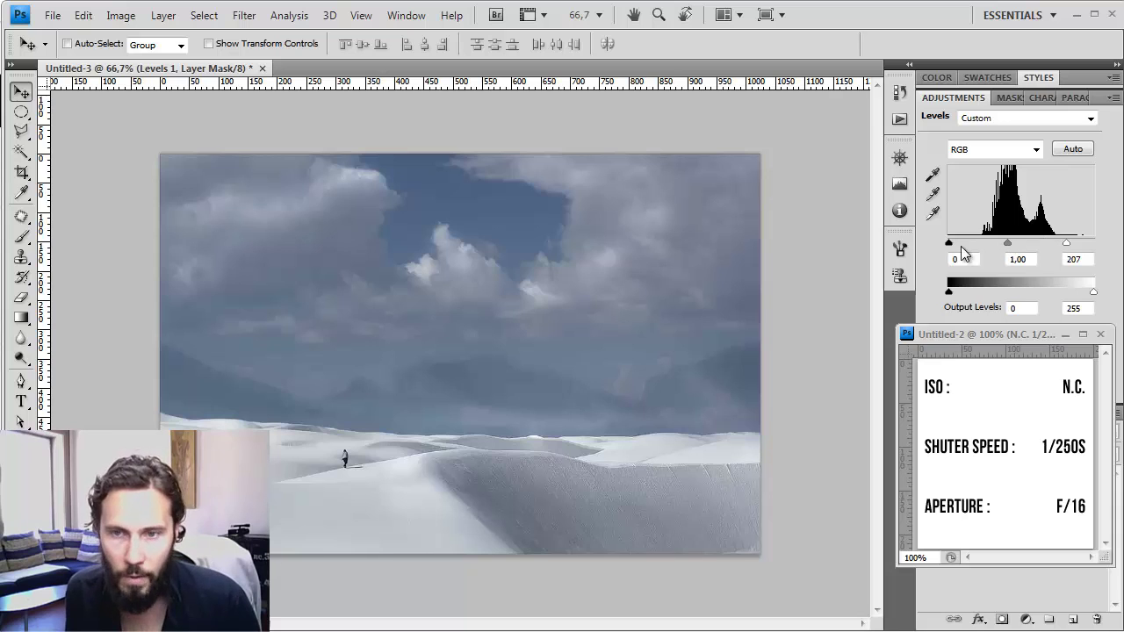
pyautogui.moveTo(951, 243); pyautogui.dragTo(956, 243)
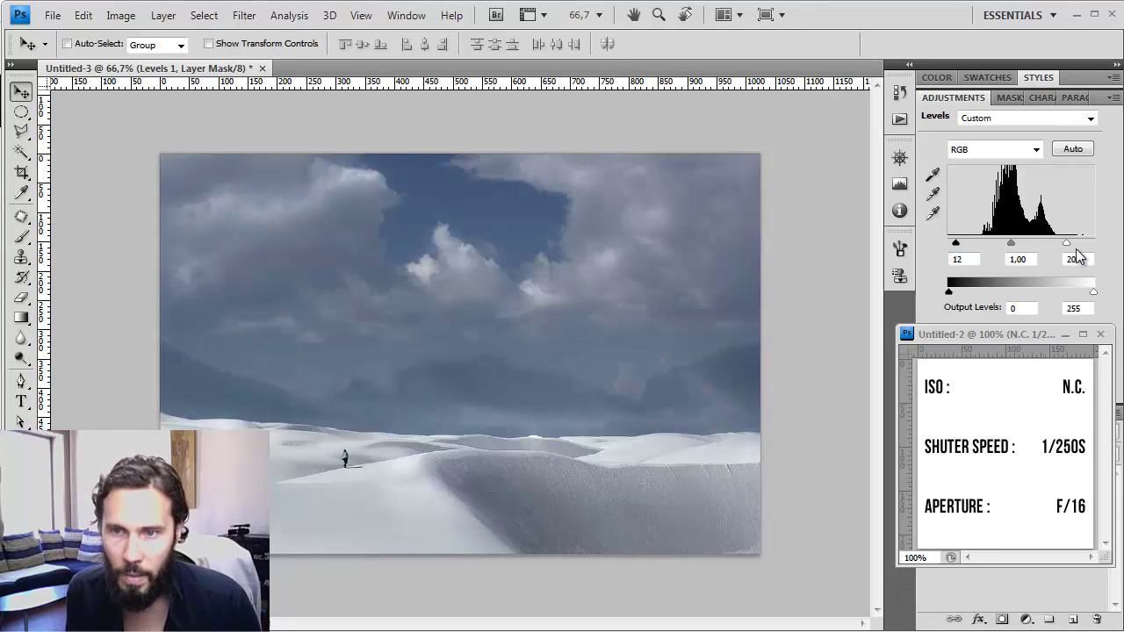
pyautogui.moveTo(1068, 244); pyautogui.dragTo(1065, 245)
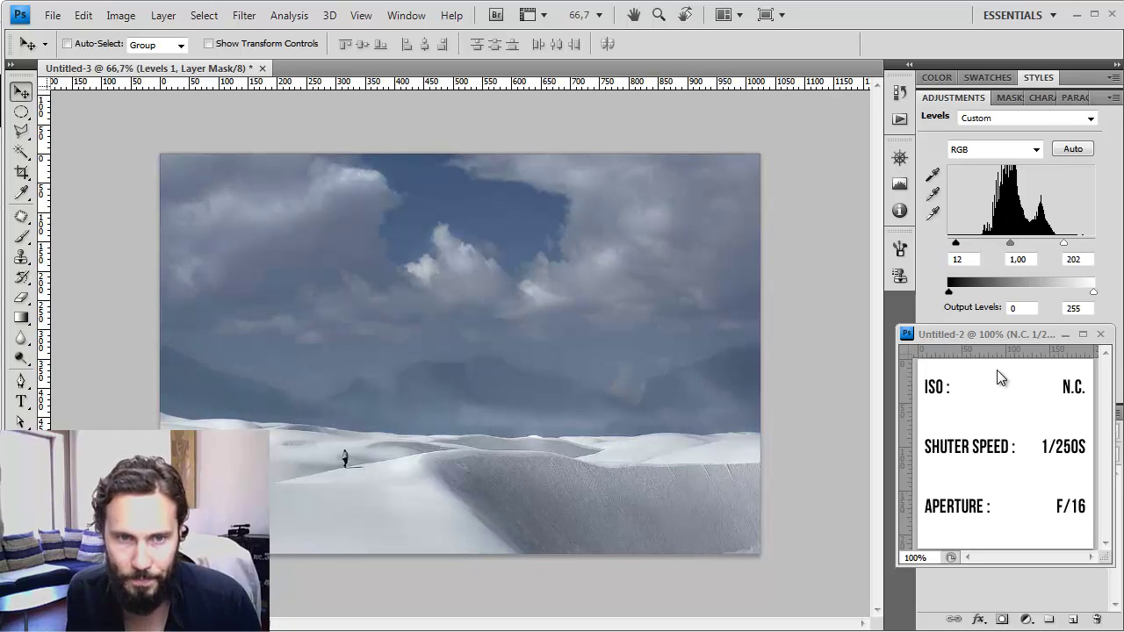
pyautogui.click(1026, 620)
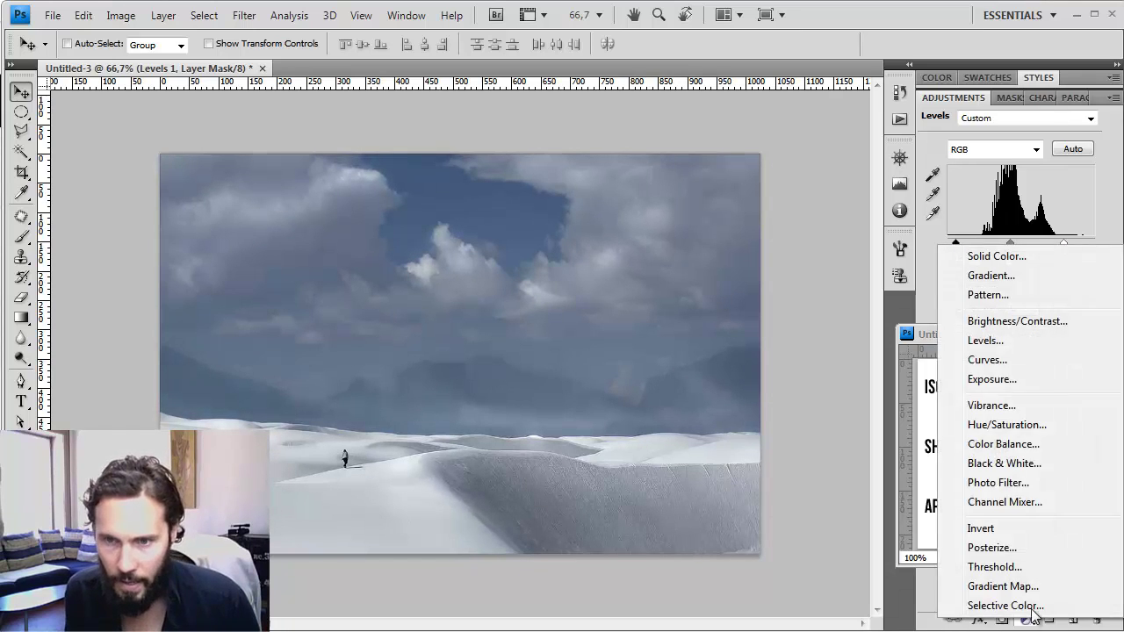
# - Add a Color Balance layer shifting midtones to Cyan -12 and Blue +38
pyautogui.click(1014, 448)
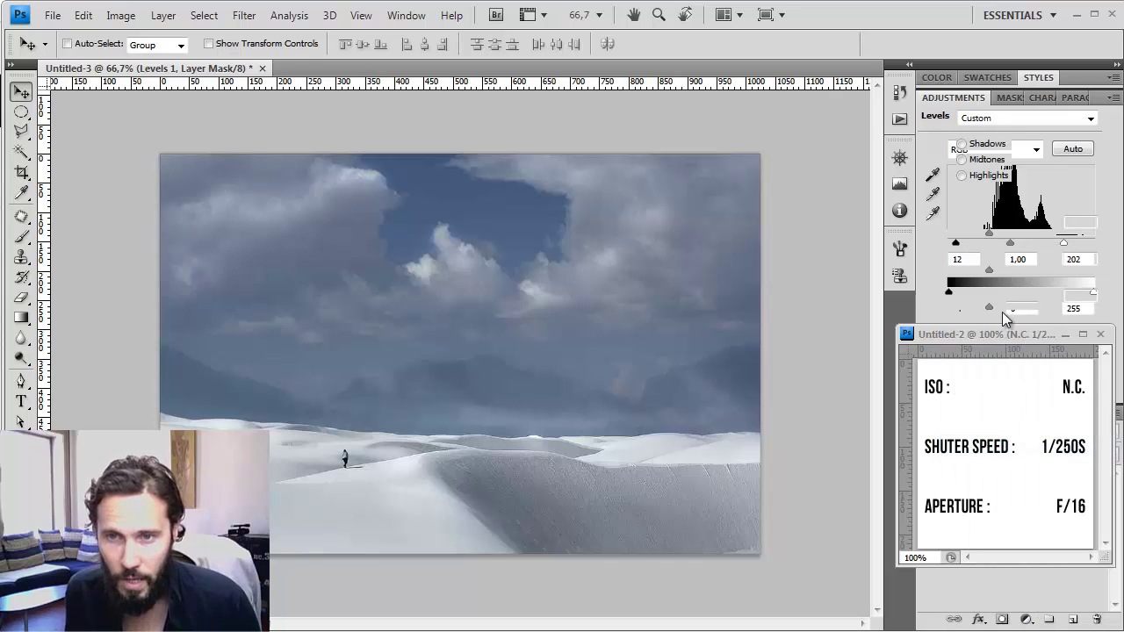
pyautogui.click(982, 161)
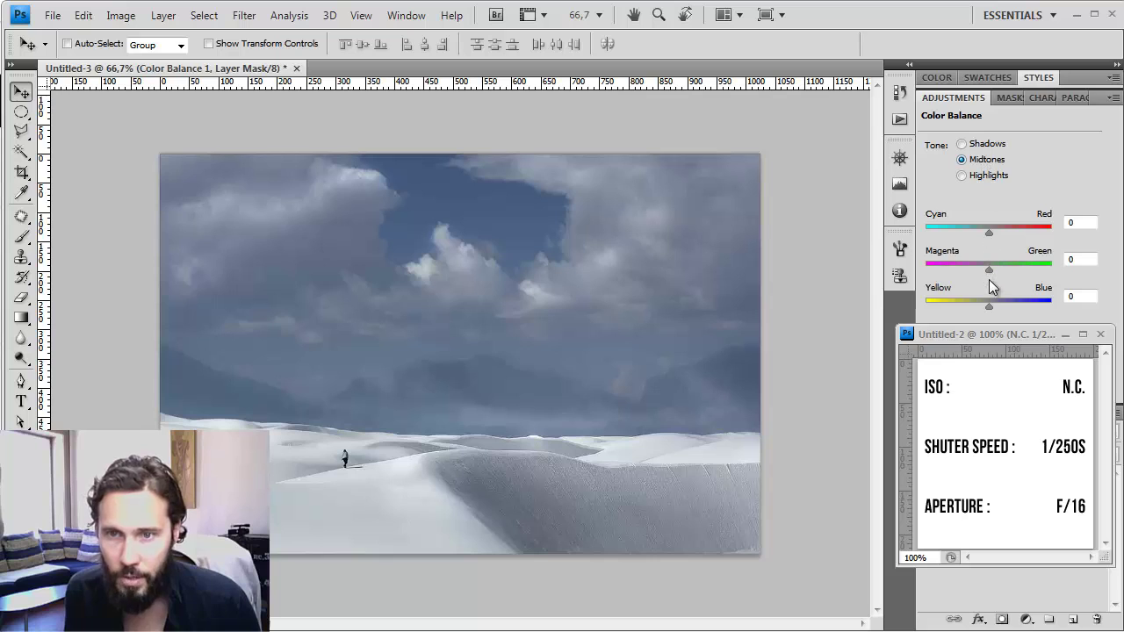
pyautogui.moveTo(989, 304); pyautogui.dragTo(1002, 305)
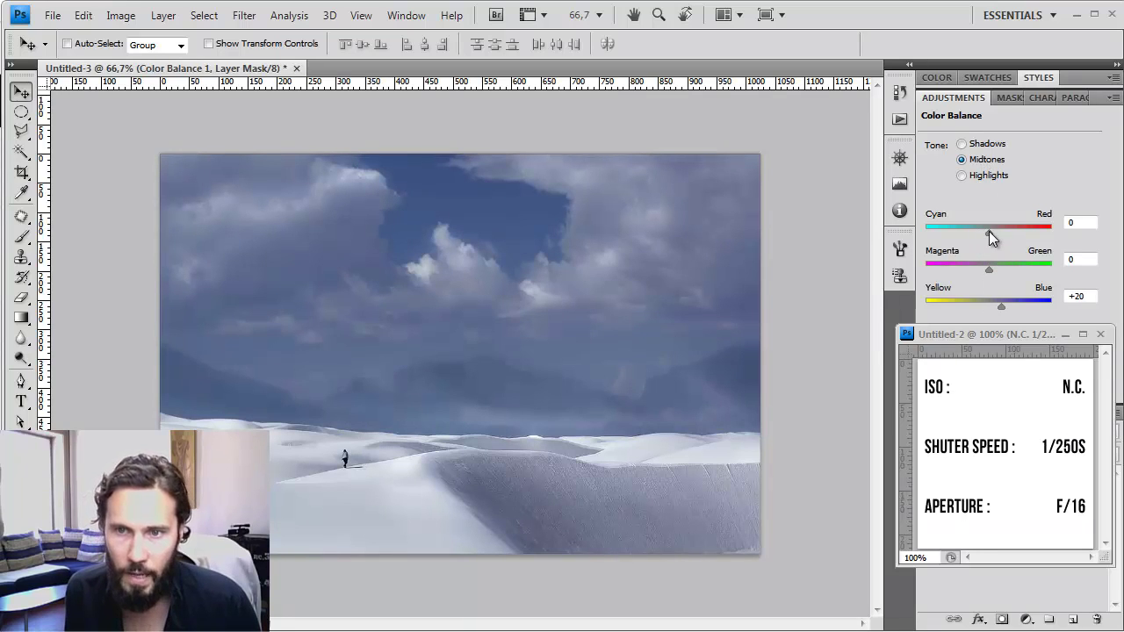
pyautogui.moveTo(990, 231); pyautogui.dragTo(982, 232)
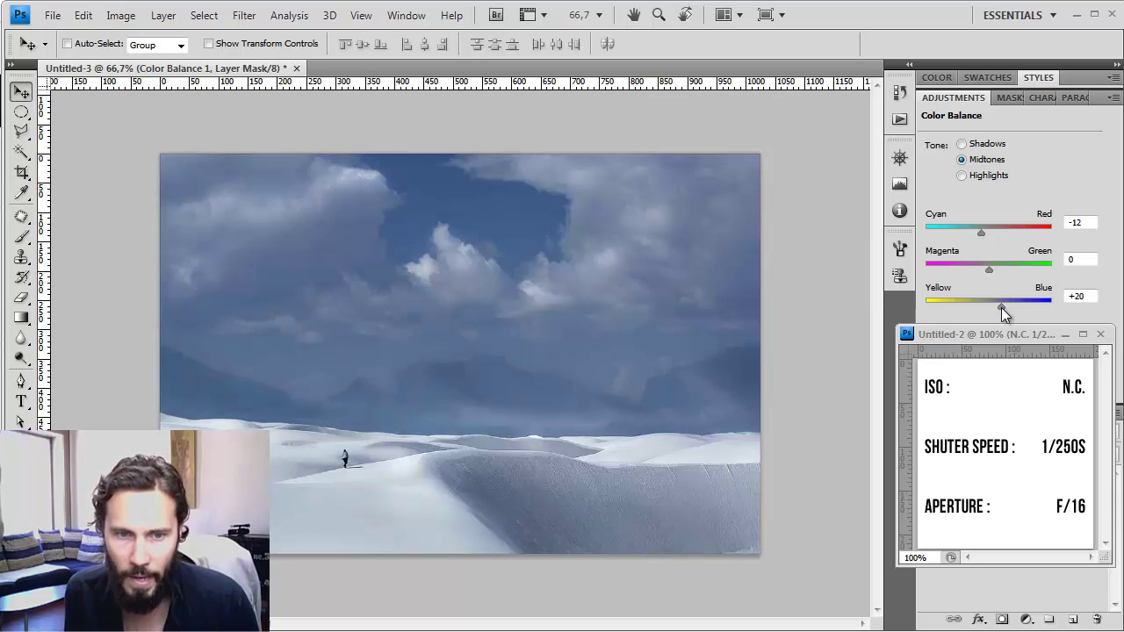
pyautogui.moveTo(1002, 307); pyautogui.dragTo(1012, 308)
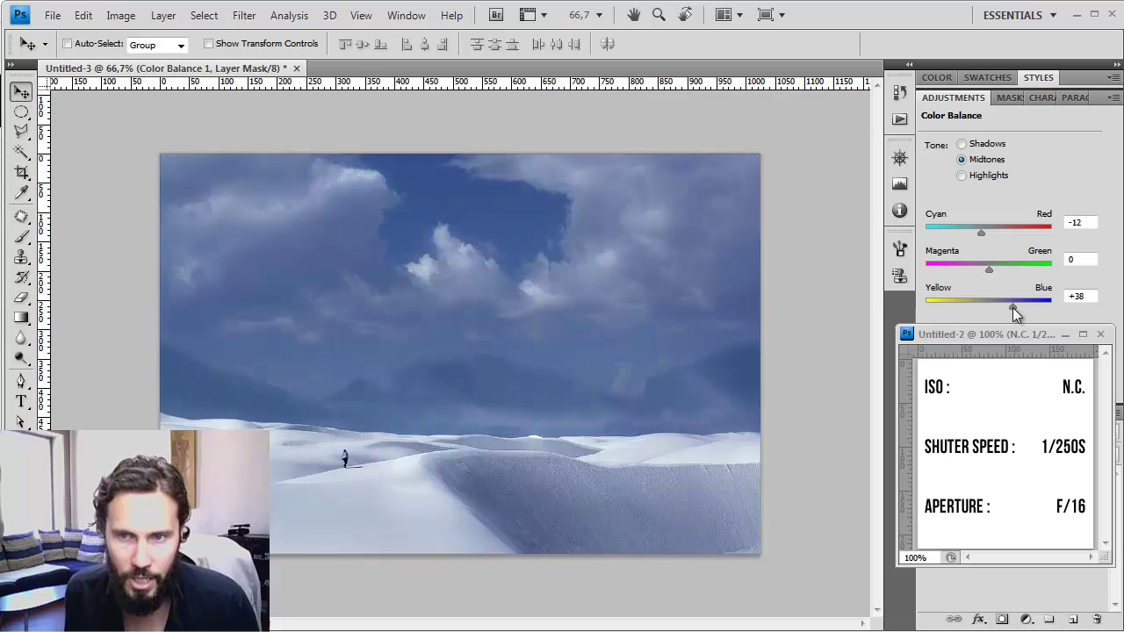
# - Close the Untitled-2 camera-settings document without saving
pyautogui.click(1078, 368)
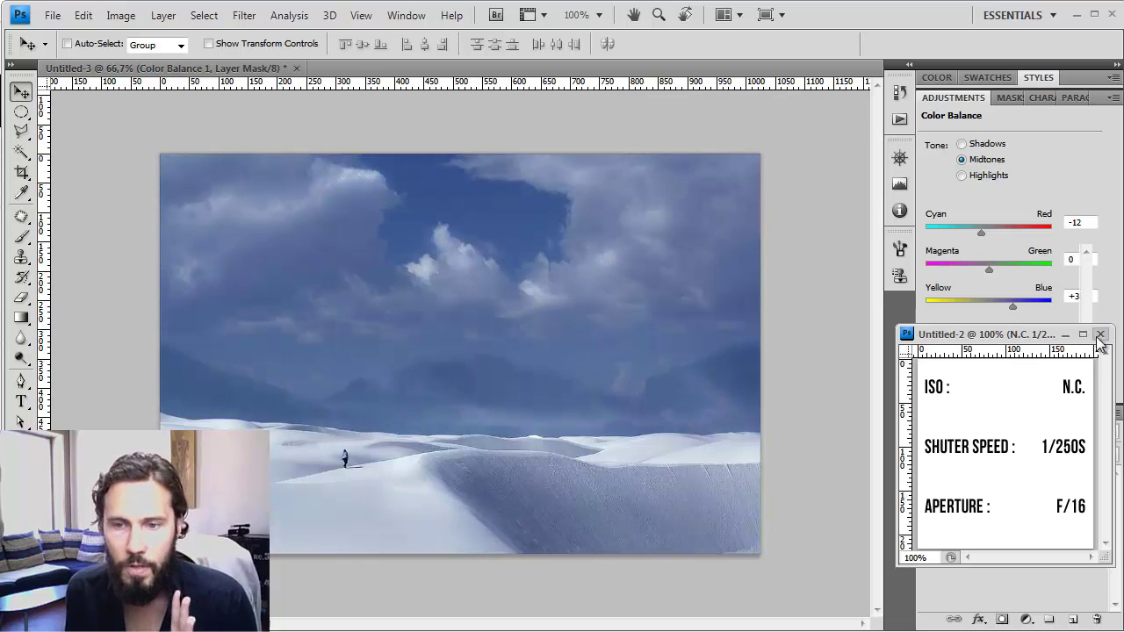
pyautogui.click(1101, 334)
pyautogui.click(564, 258)
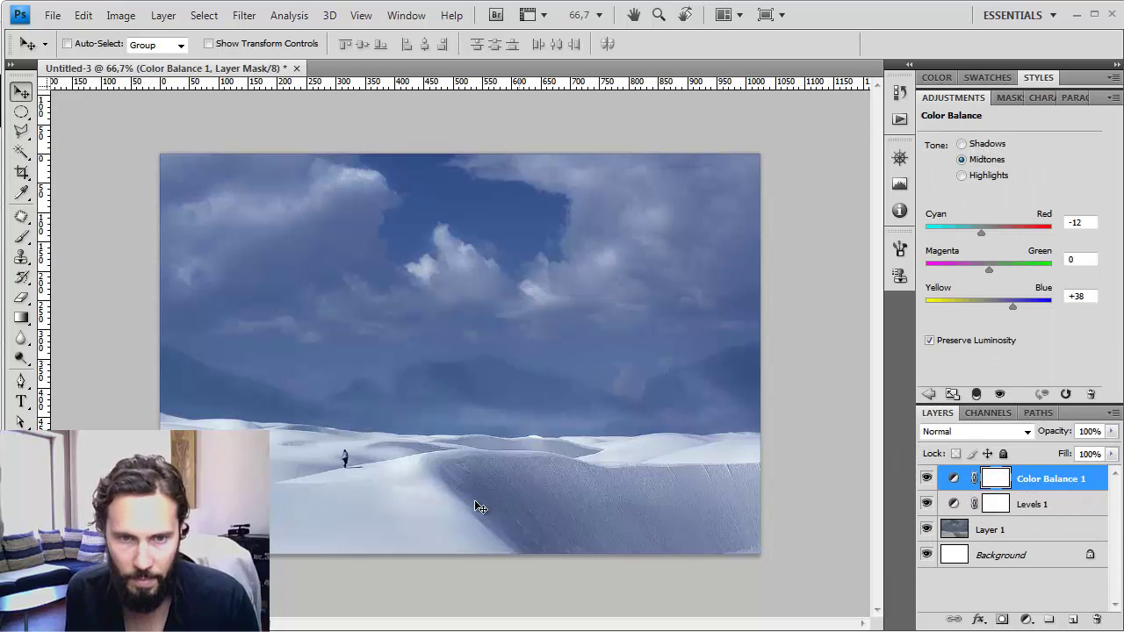
# - Brush the blue tint off the left-centre clouds on the Color Balance mask and set opacity to 89%
pyautogui.press('b')
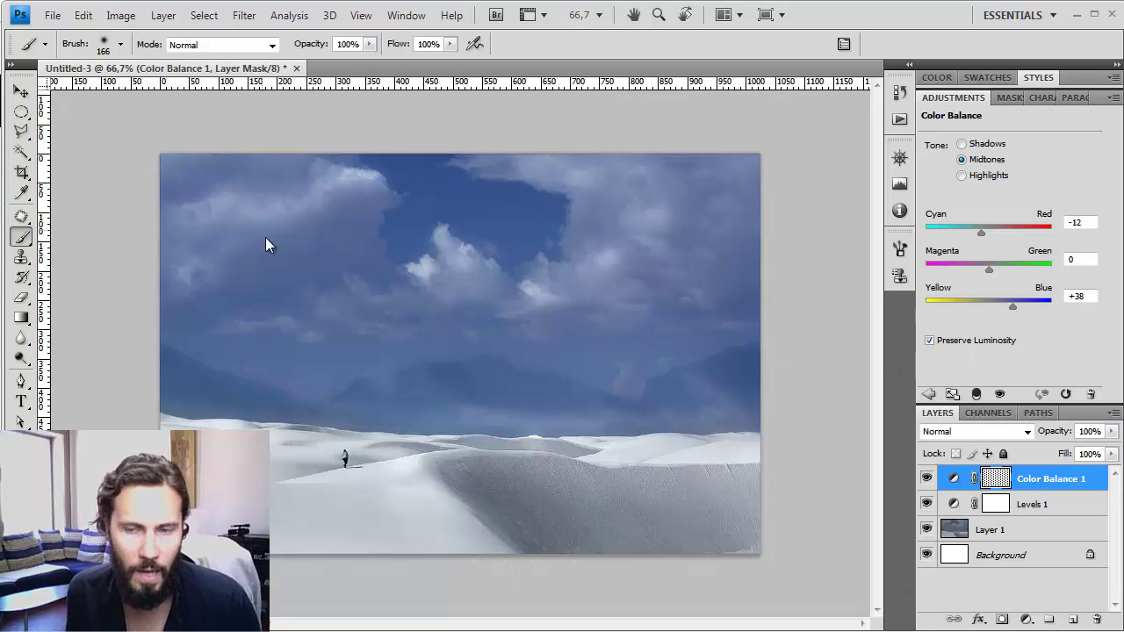
pyautogui.moveTo(267, 238)
pyautogui.mouseDown()
pyautogui.moveTo(192, 182)
pyautogui.moveTo(184, 237)
pyautogui.moveTo(157, 248)
pyautogui.moveTo(189, 282)
pyautogui.moveTo(261, 294)
pyautogui.moveTo(287, 233)
pyautogui.moveTo(332, 200)
pyautogui.moveTo(341, 221)
pyautogui.moveTo(328, 282)
pyautogui.moveTo(347, 307)
pyautogui.moveTo(419, 303)
pyautogui.moveTo(459, 277)
pyautogui.moveTo(564, 295)
pyautogui.moveTo(619, 265)
pyautogui.moveTo(729, 258)
pyautogui.moveTo(677, 289)
pyautogui.moveTo(625, 286)
pyautogui.moveTo(679, 222)
pyautogui.moveTo(621, 221)
pyautogui.moveTo(592, 168)
pyautogui.moveTo(501, 139)
pyautogui.moveTo(665, 167)
pyautogui.moveTo(719, 163)
pyautogui.moveTo(736, 184)
pyautogui.moveTo(704, 290)
pyautogui.moveTo(646, 290)
pyautogui.moveTo(624, 182)
pyautogui.moveTo(478, 132)
pyautogui.moveTo(574, 175)
pyautogui.moveTo(715, 279)
pyautogui.moveTo(796, 377)
pyautogui.mouseUp()
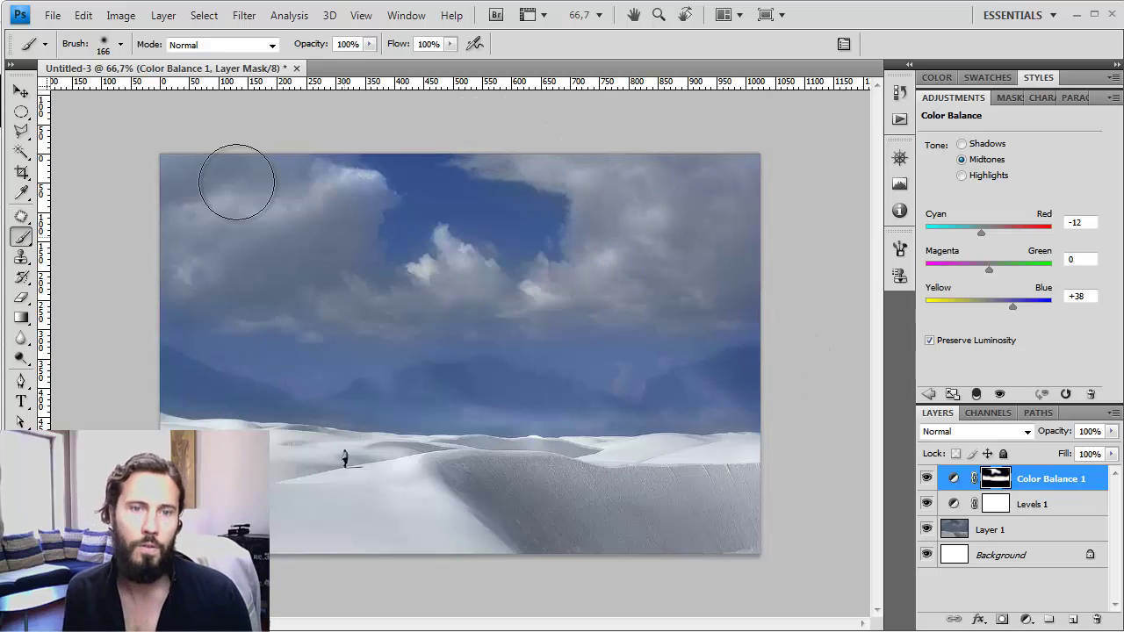
pyautogui.moveTo(231, 184)
pyautogui.mouseDown()
pyautogui.moveTo(337, 219)
pyautogui.moveTo(351, 206)
pyautogui.moveTo(304, 253)
pyautogui.moveTo(321, 281)
pyautogui.moveTo(462, 276)
pyautogui.moveTo(462, 306)
pyautogui.moveTo(642, 388)
pyautogui.moveTo(795, 389)
pyautogui.mouseUp()
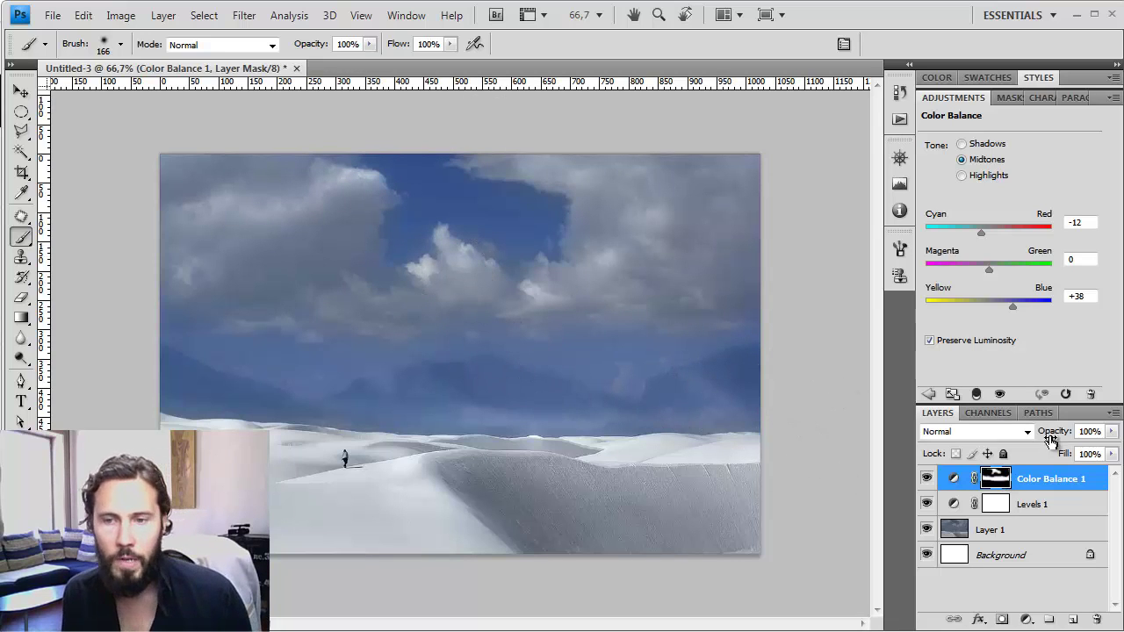
pyautogui.moveTo(1056, 435); pyautogui.dragTo(1049, 435)
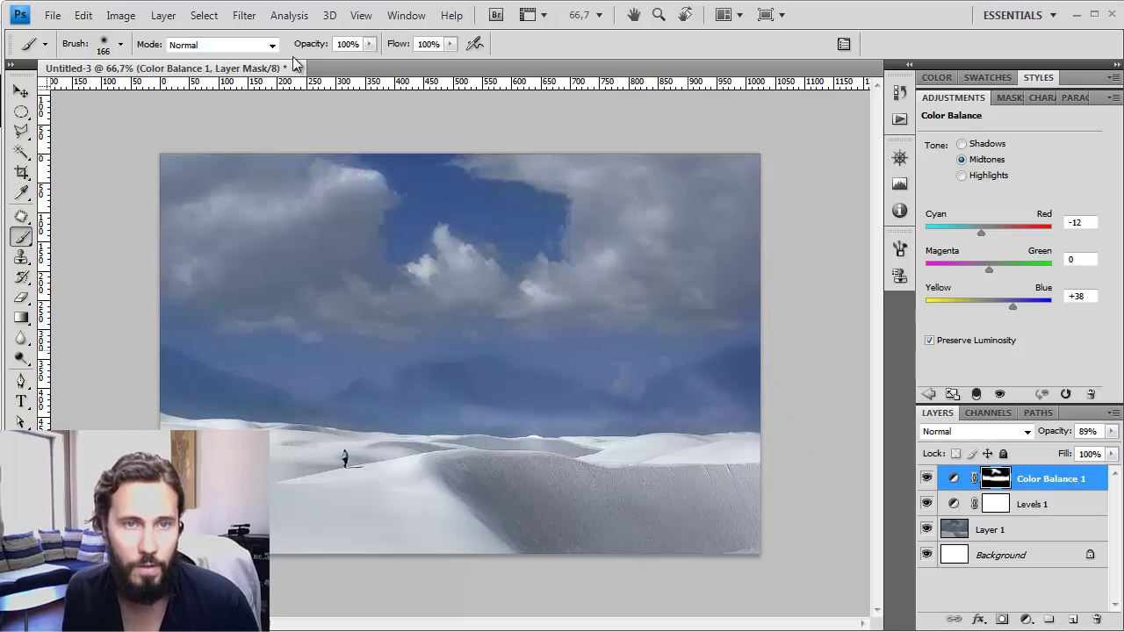
# - Add vertical guides at 330 px and 660 px
pyautogui.click(361, 16)
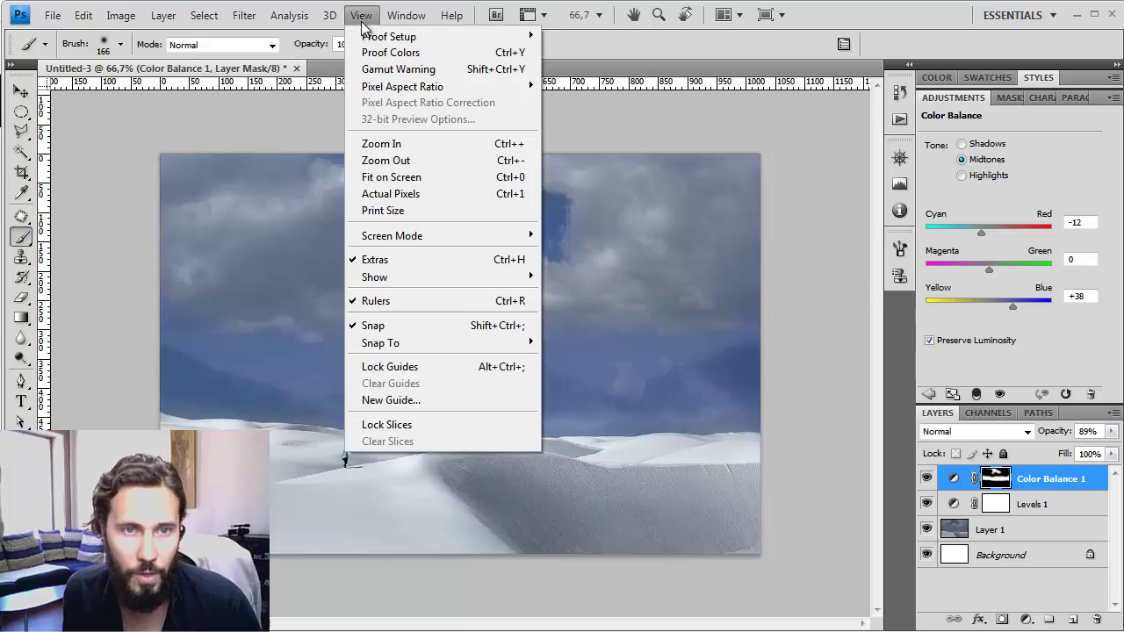
pyautogui.click(414, 401)
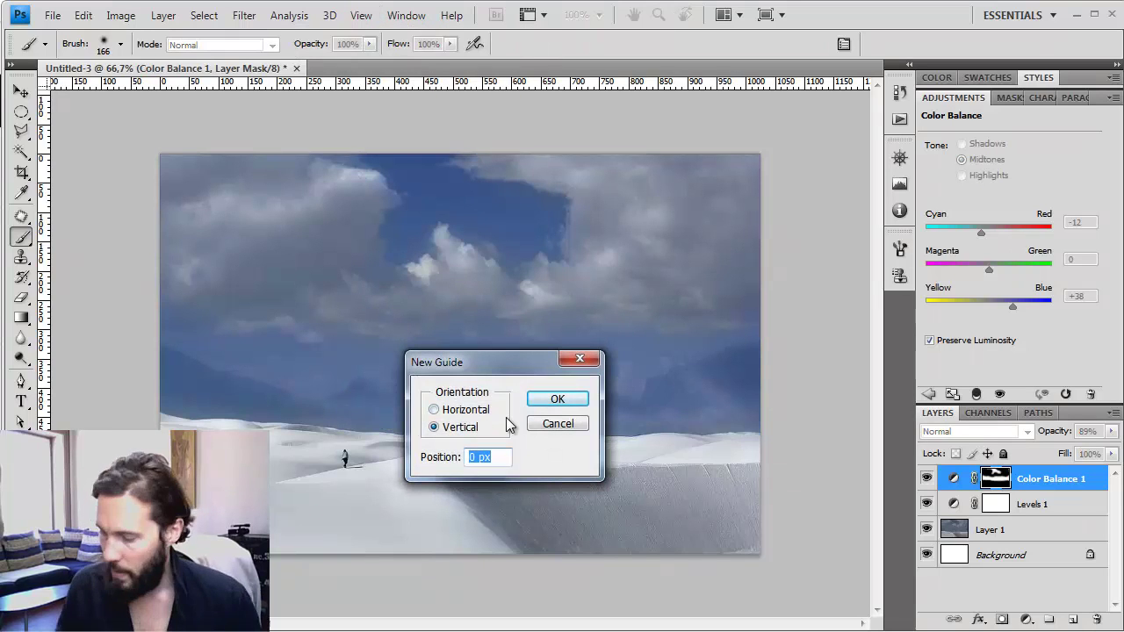
pyautogui.write('330')
pyautogui.press('Return')
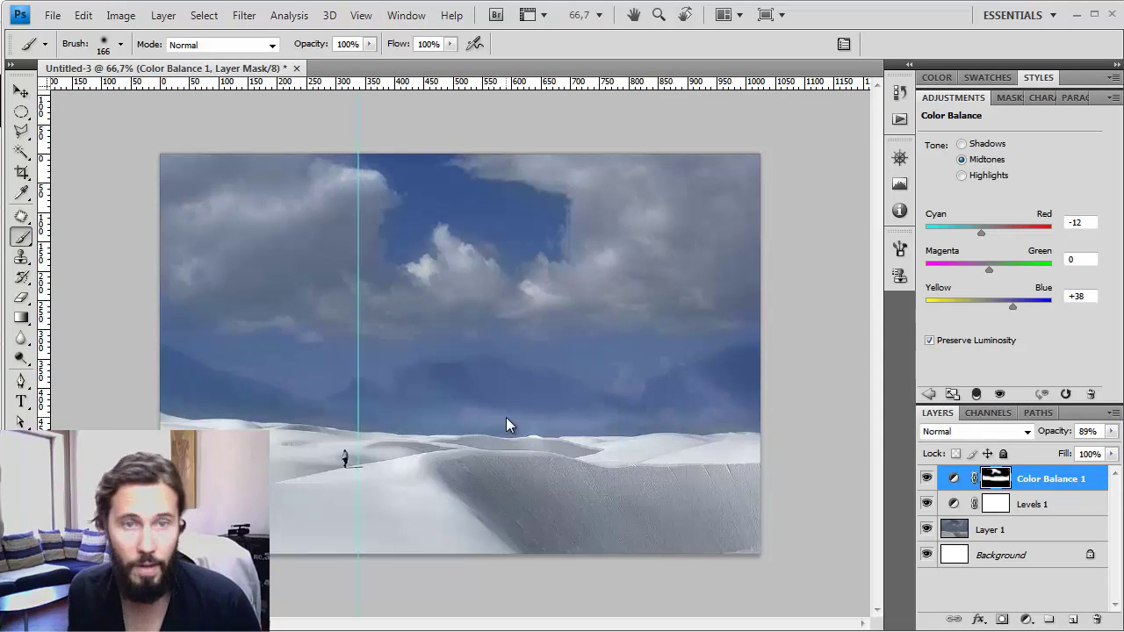
pyautogui.click(361, 15)
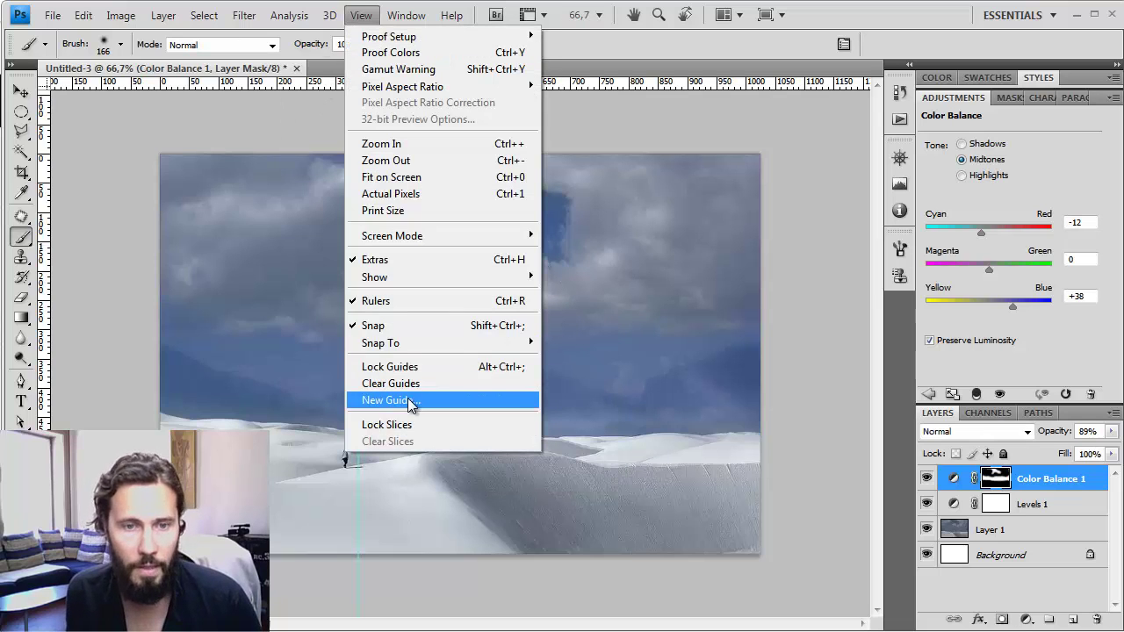
pyautogui.click(408, 400)
pyautogui.write('660')
pyautogui.press('Return')
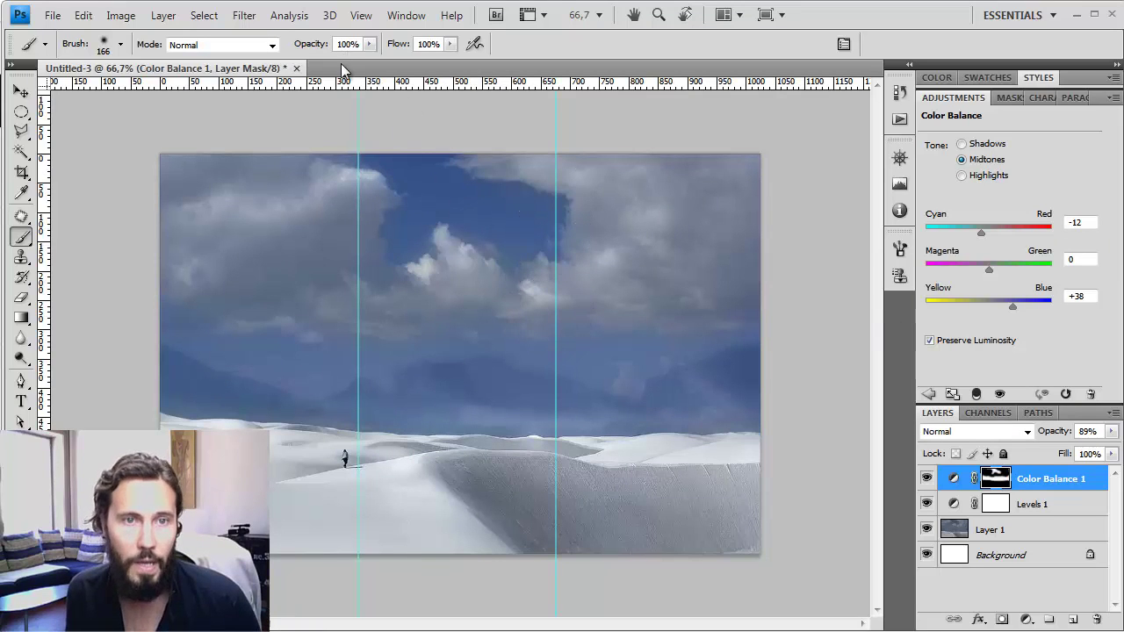
# - Add horizontal guides at 33% and 66% of the image height
pyautogui.press('v')
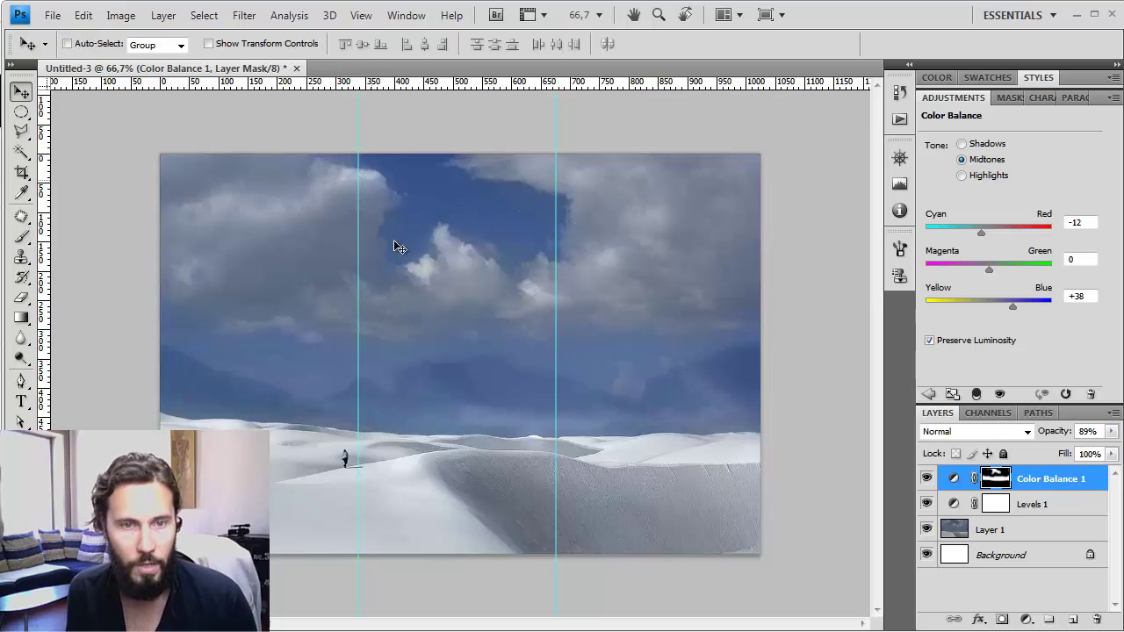
pyautogui.click(361, 15)
pyautogui.click(372, 400)
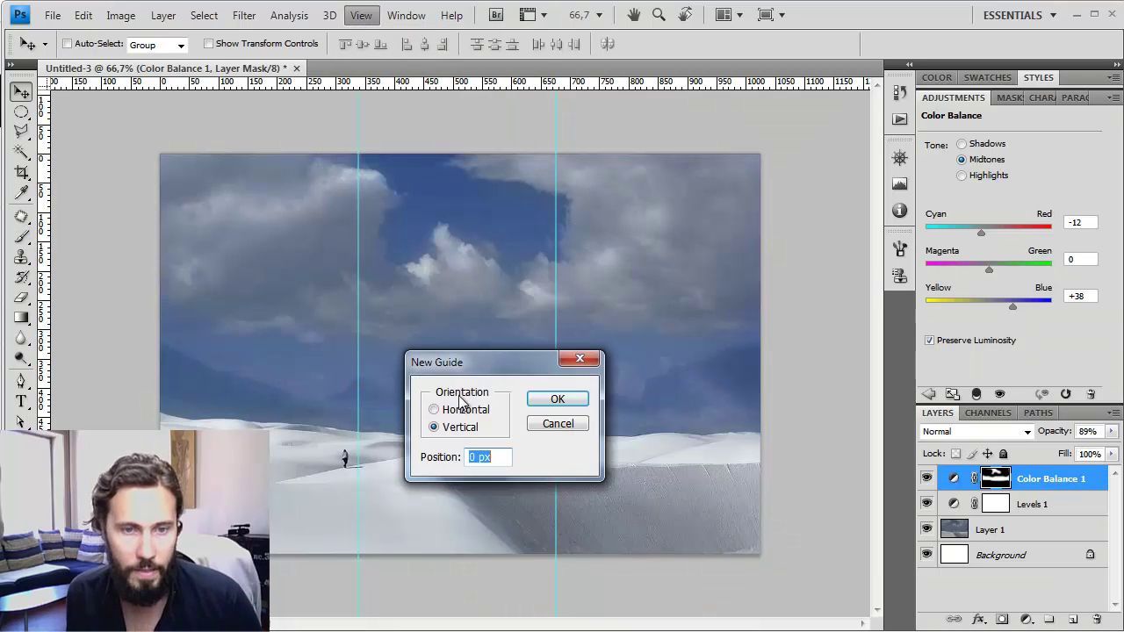
pyautogui.click(465, 409)
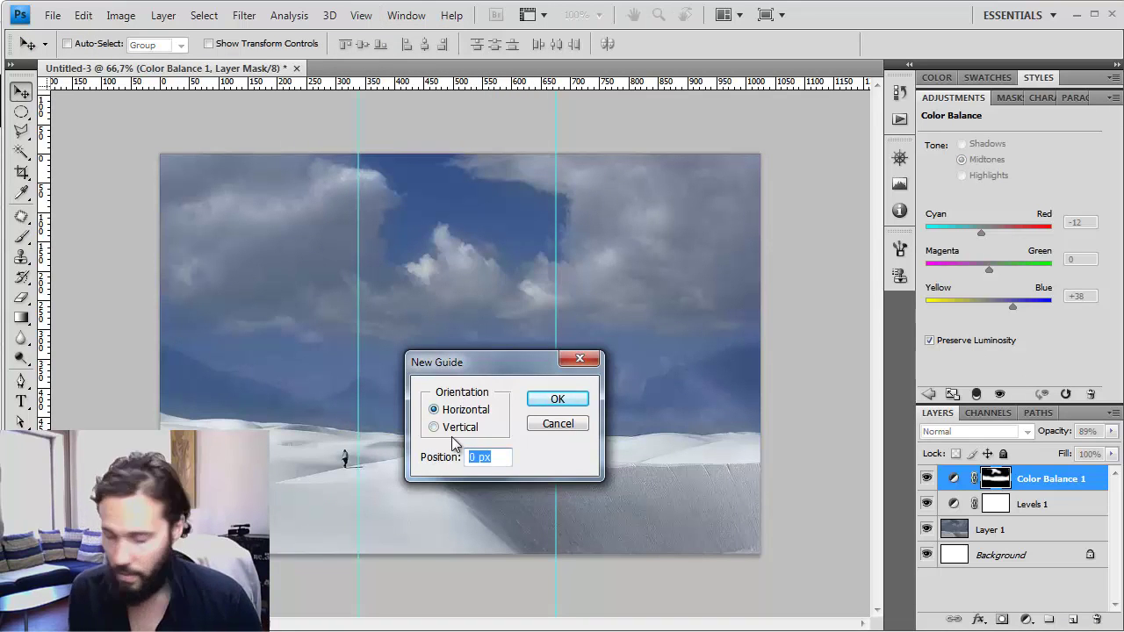
pyautogui.write('33%')
pyautogui.press('Return')
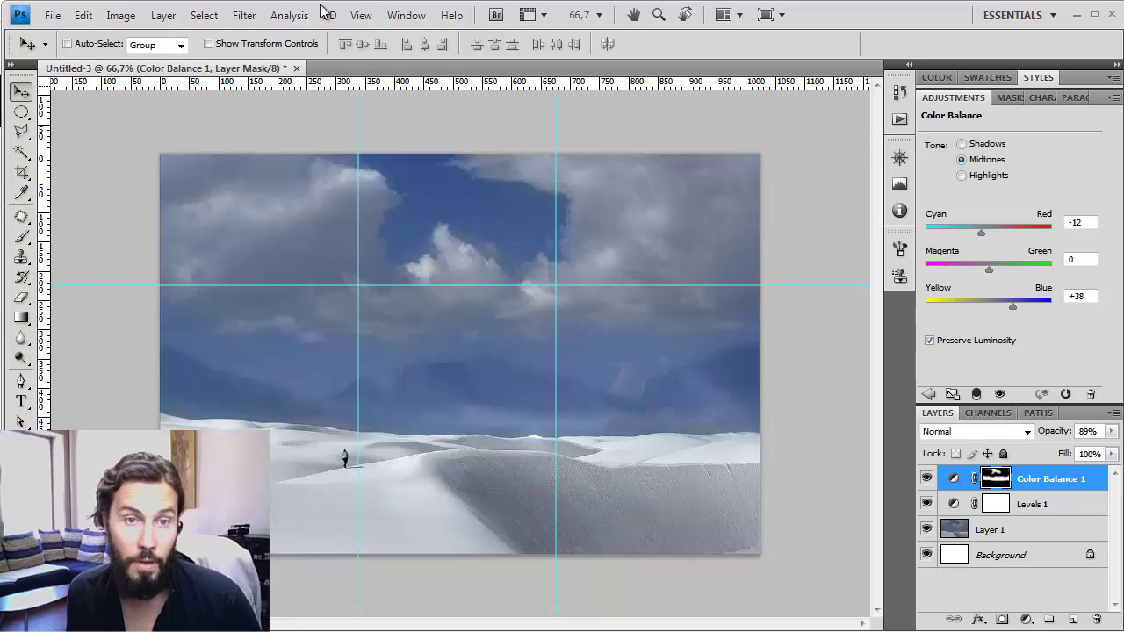
pyautogui.click(361, 15)
pyautogui.click(419, 401)
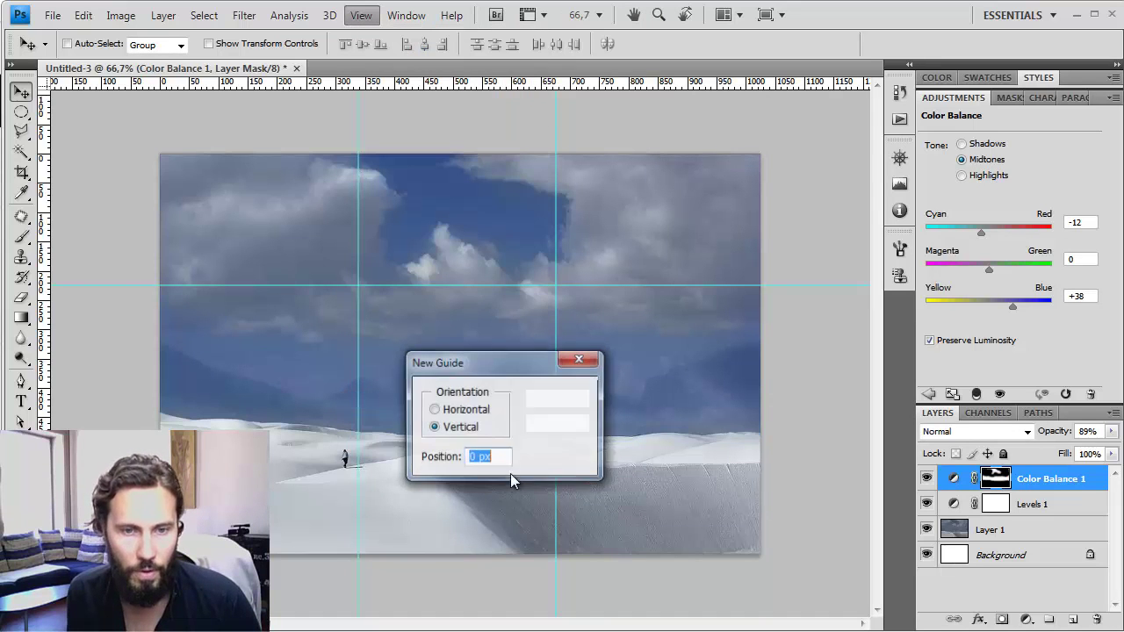
pyautogui.click(465, 410)
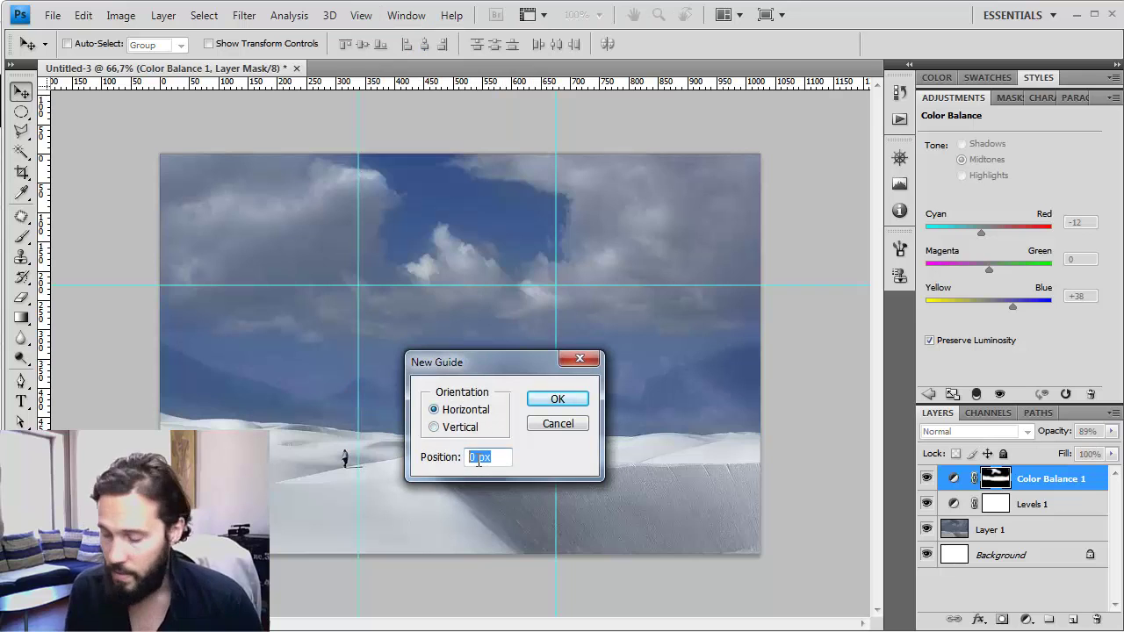
pyautogui.write('66%')
pyautogui.press('Return')
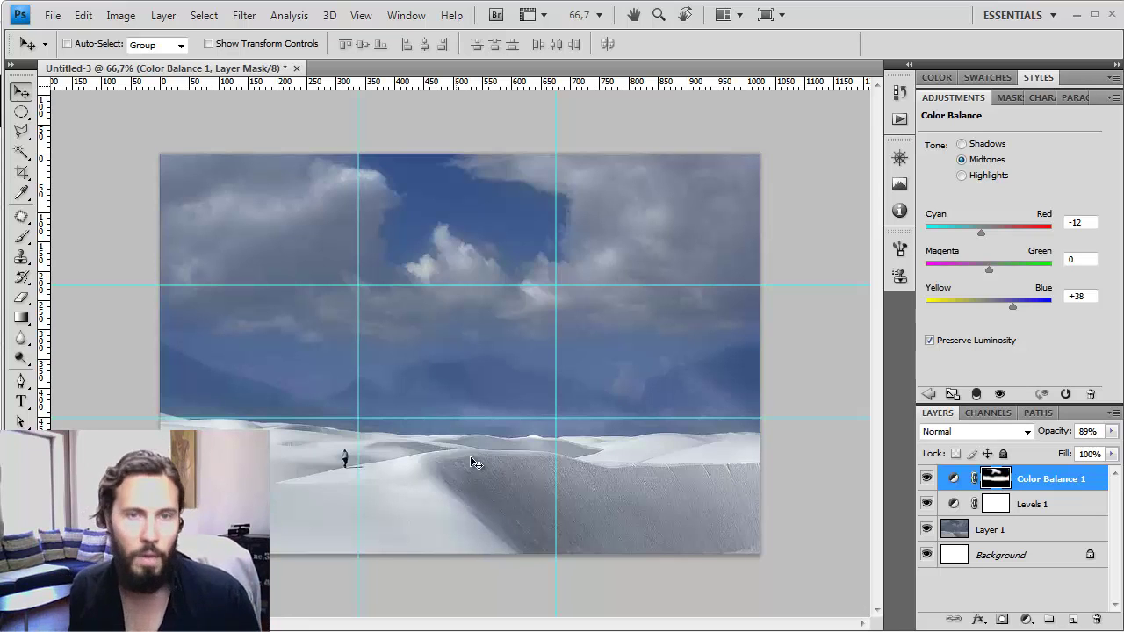
# - Clear all rule-of-thirds guides from the dune image via View > Clear Guides
pyautogui.click(360, 15)
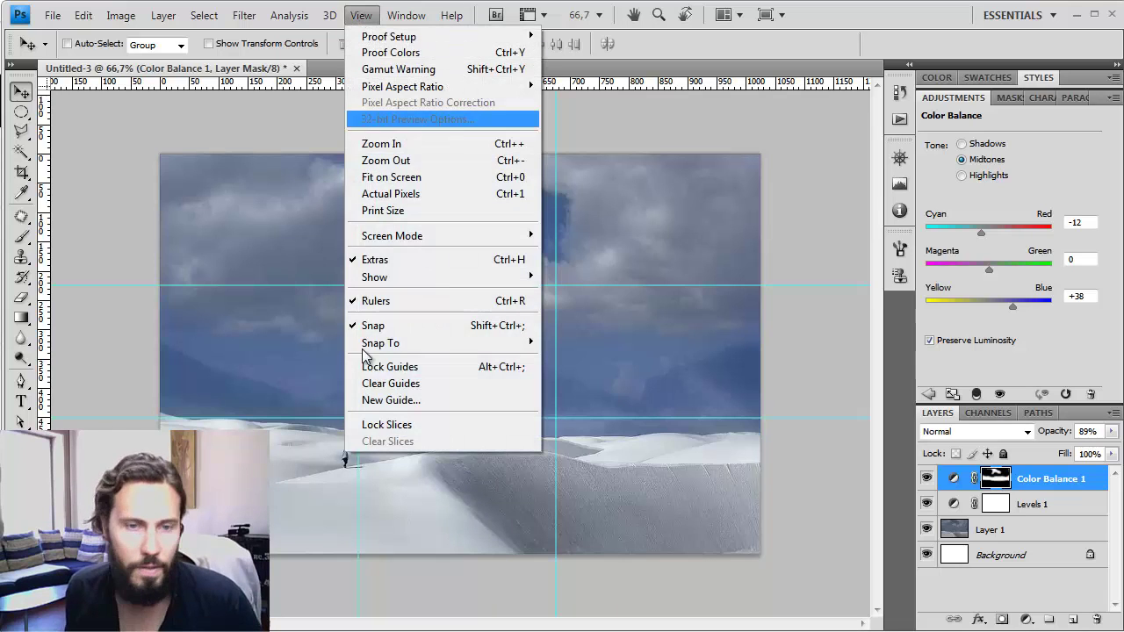
pyautogui.click(394, 385)
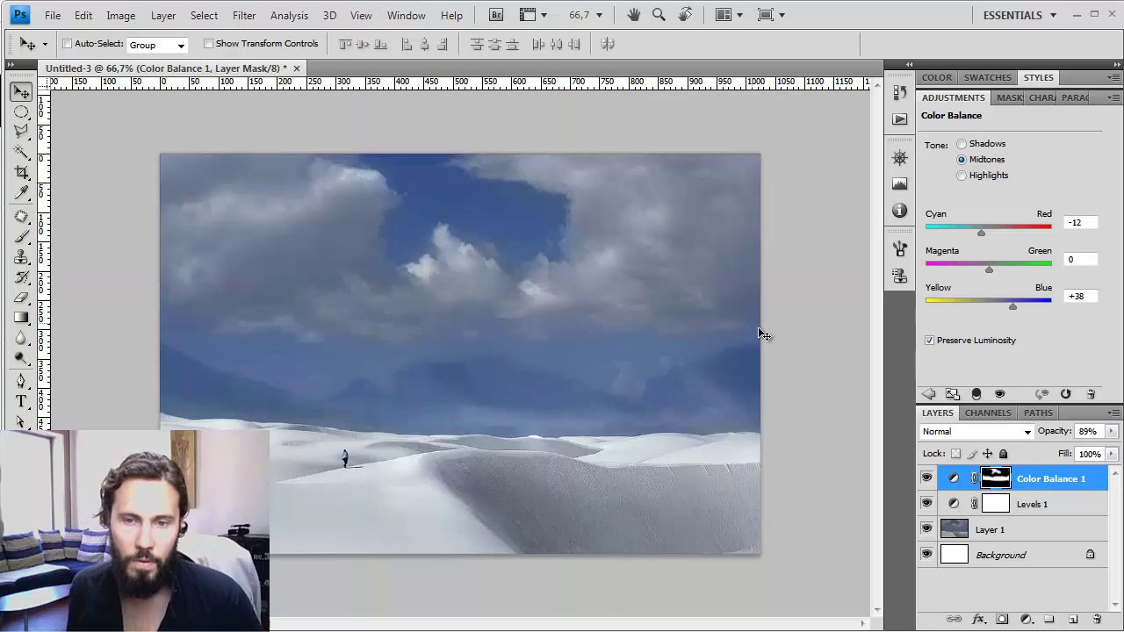